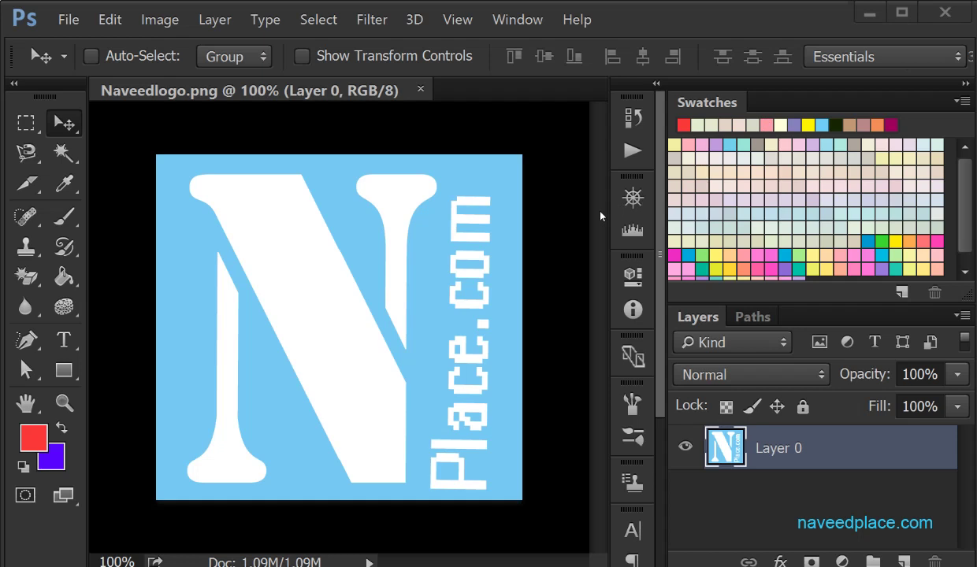
Step: Open the Edit menu over the NaveedPlace logo to reach Define Brush Preset
left_click(125, 22)
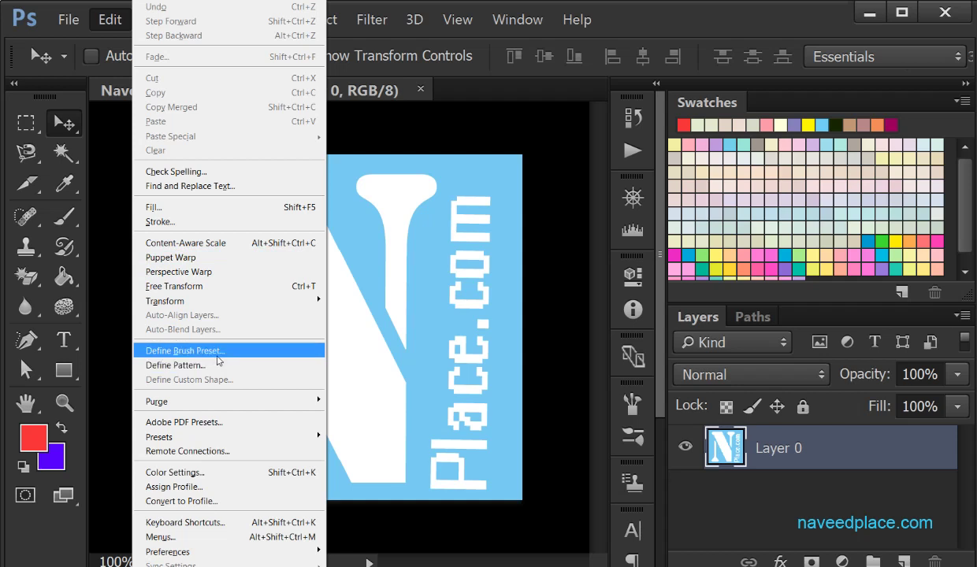
Step: Add a new empty Layer 1 above the logo and hide Layer 0
left_click(364, 328)
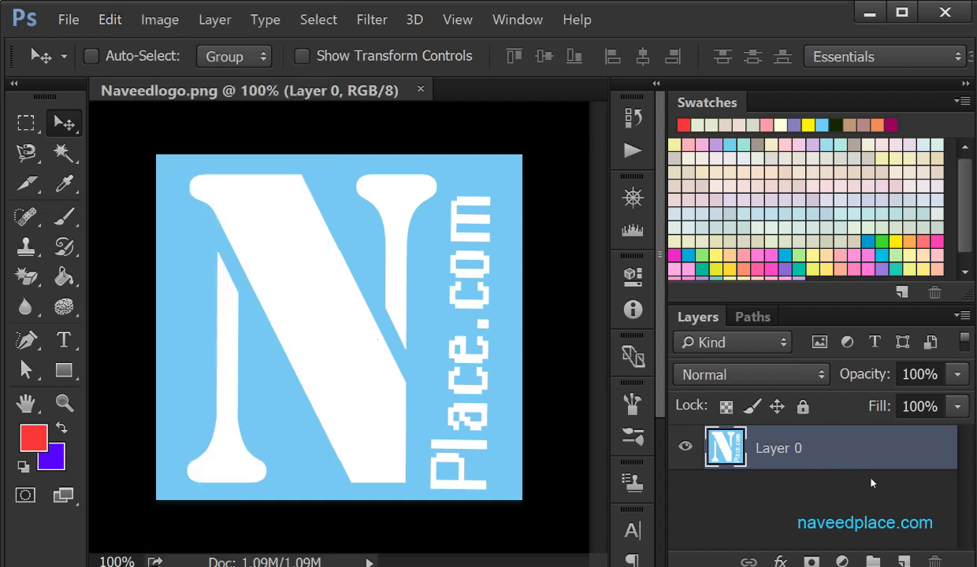
left_click(906, 557)
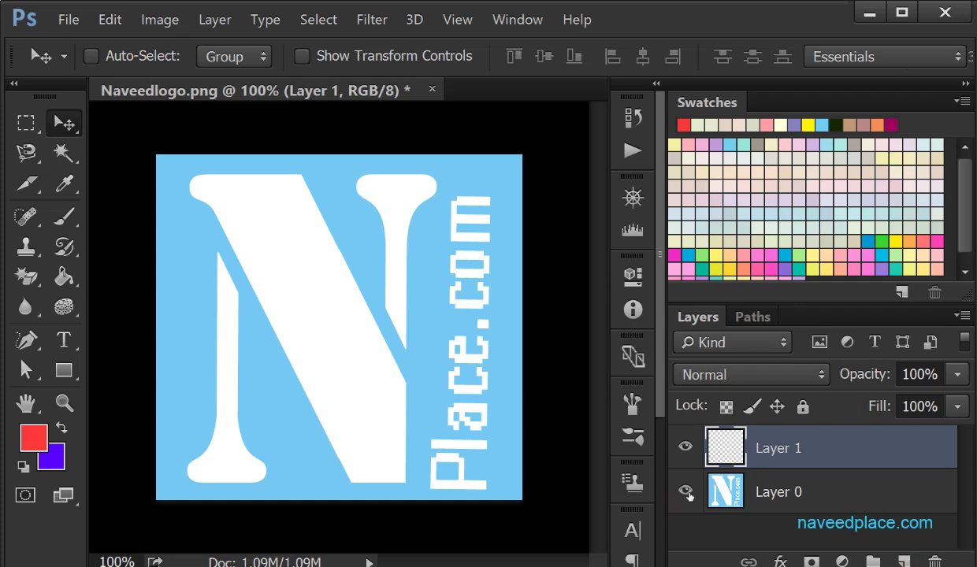
left_click(685, 493)
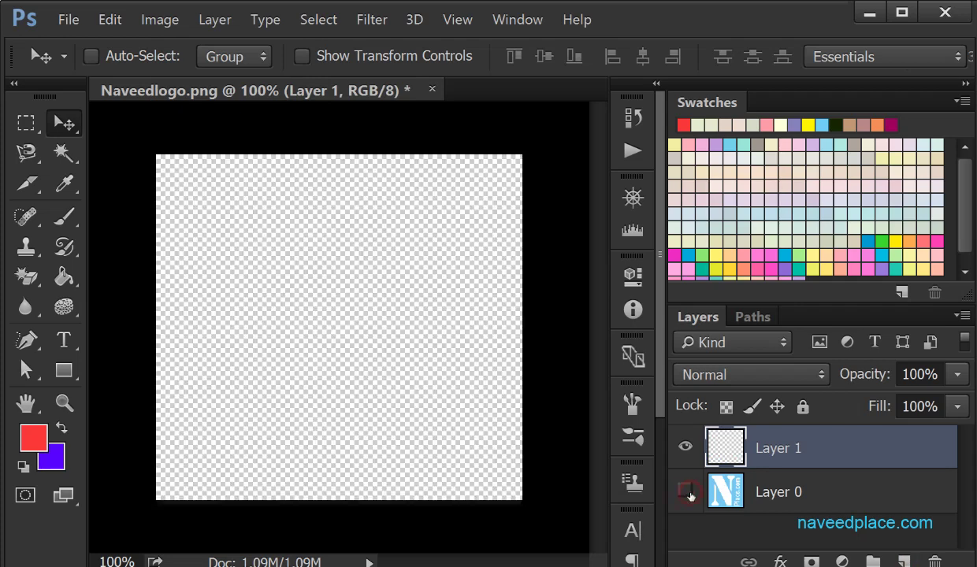
Step: Paint two red 19 px brush strokes on Layer 1, one upper-left and one near the centre
left_click(67, 220)
left_click(126, 214)
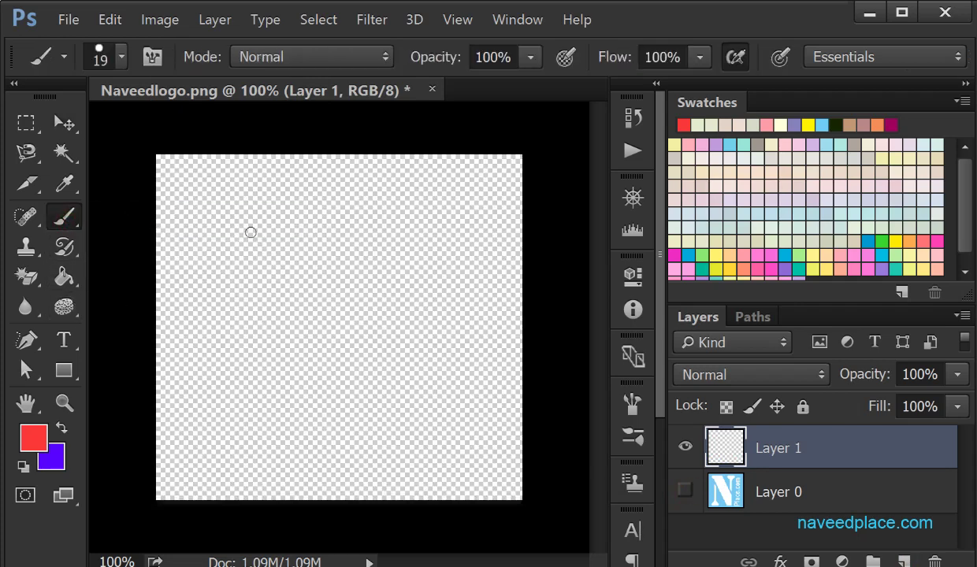
left_click_drag(298, 226, 262, 281)
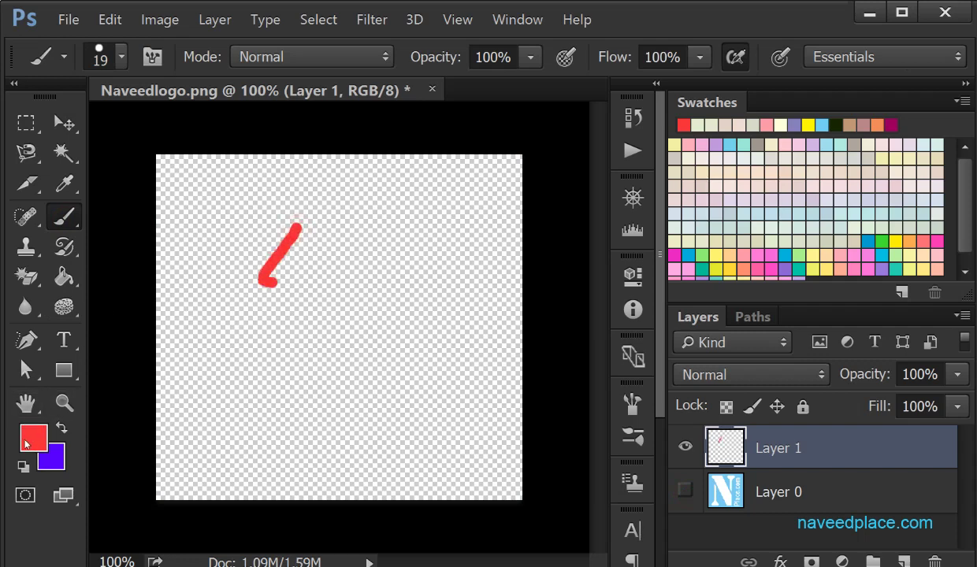
mouse_move(336, 315)
left_mouse_down()
mouse_move(364, 340)
mouse_move(433, 361)
left_mouse_up()
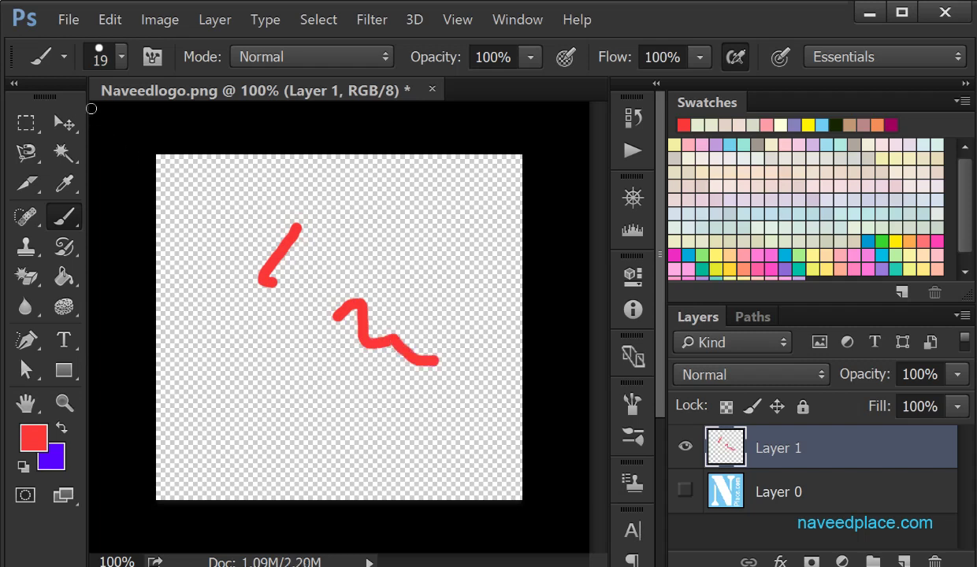
left_click(120, 60)
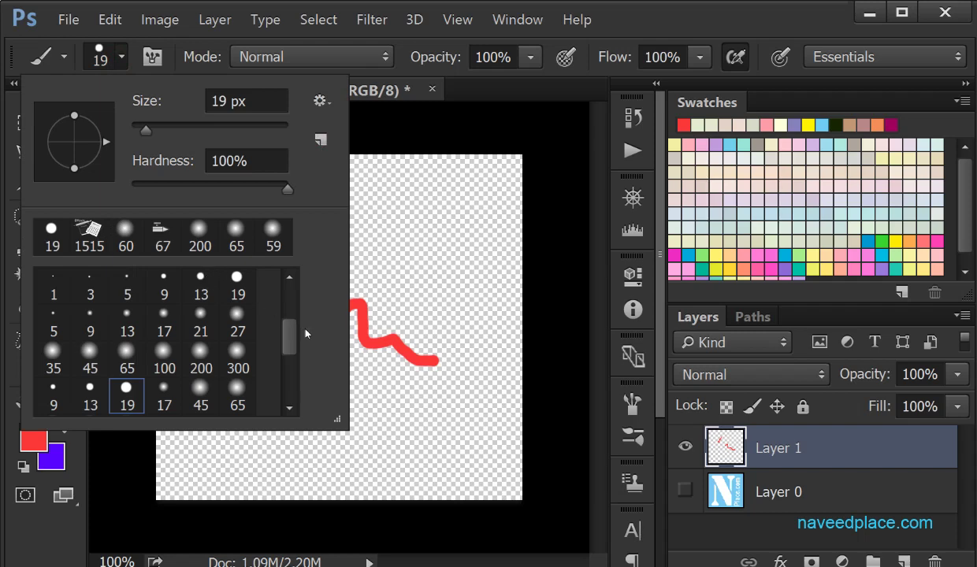
Step: Replace the brush presets with the Square Brushes set, keeping the 19 px round brush current
left_click_drag(290, 338, 291, 387)
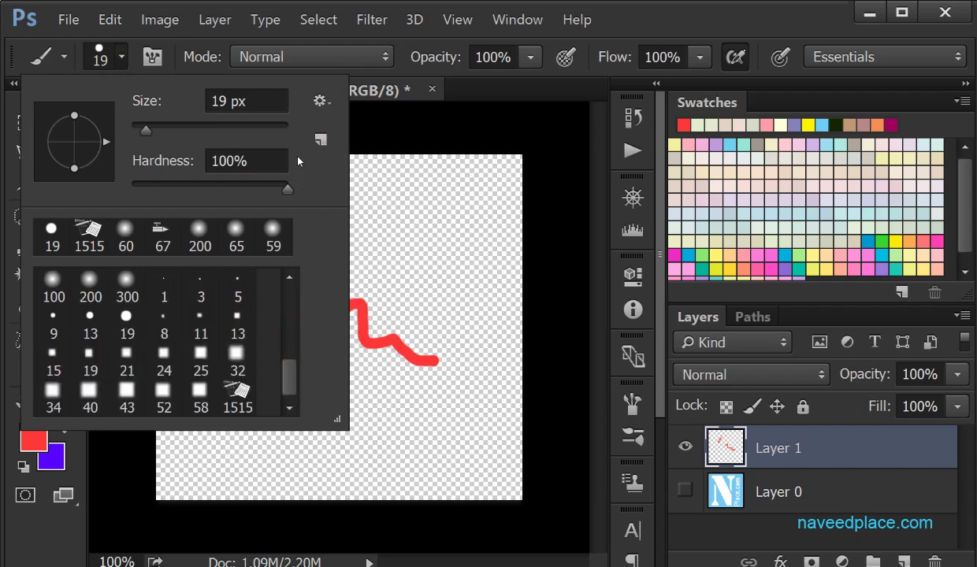
left_click(319, 101)
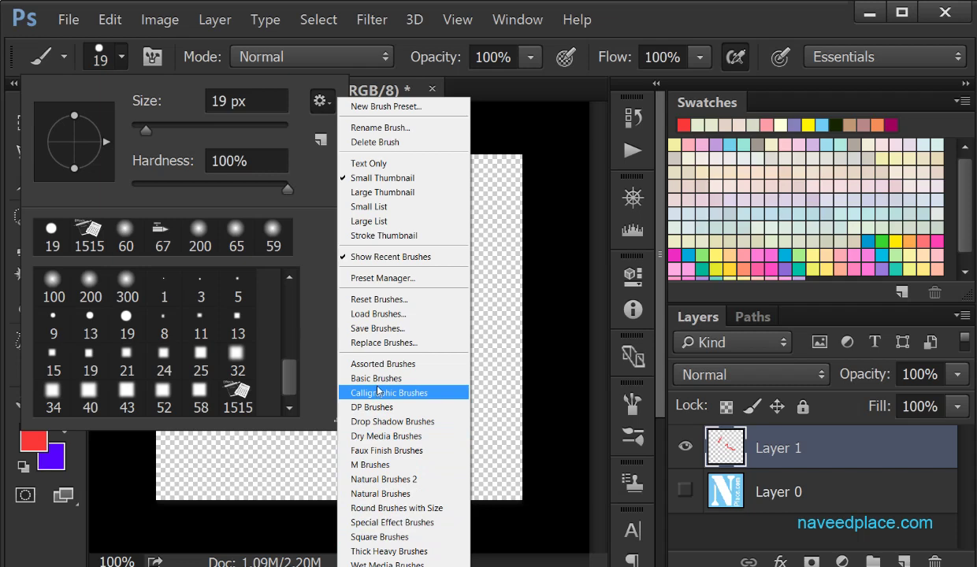
left_click(383, 537)
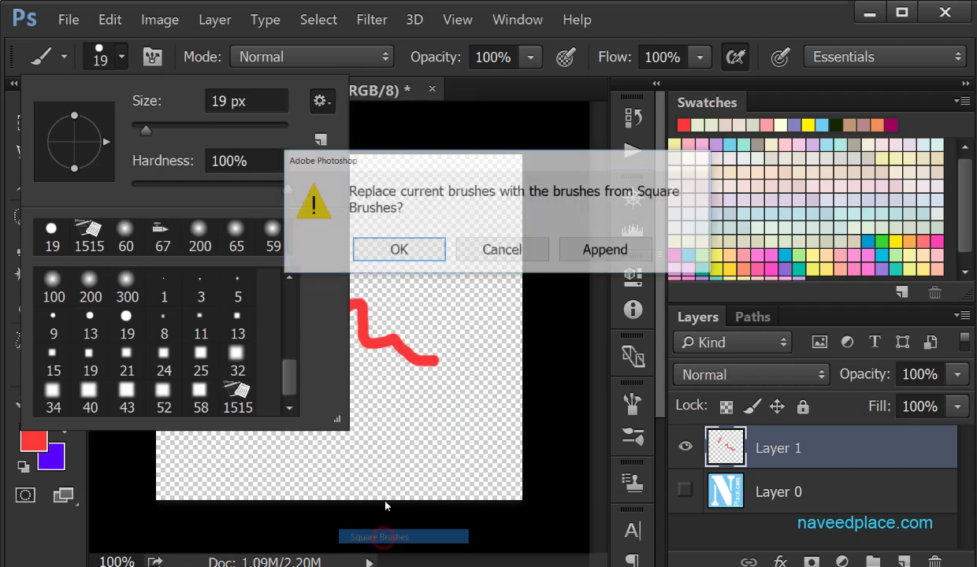
left_click(394, 253)
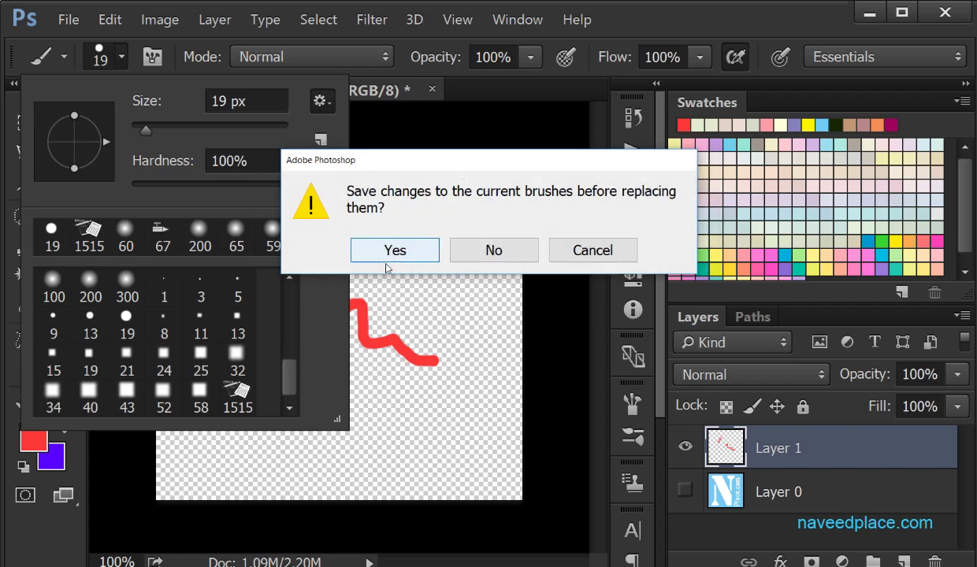
left_click(453, 253)
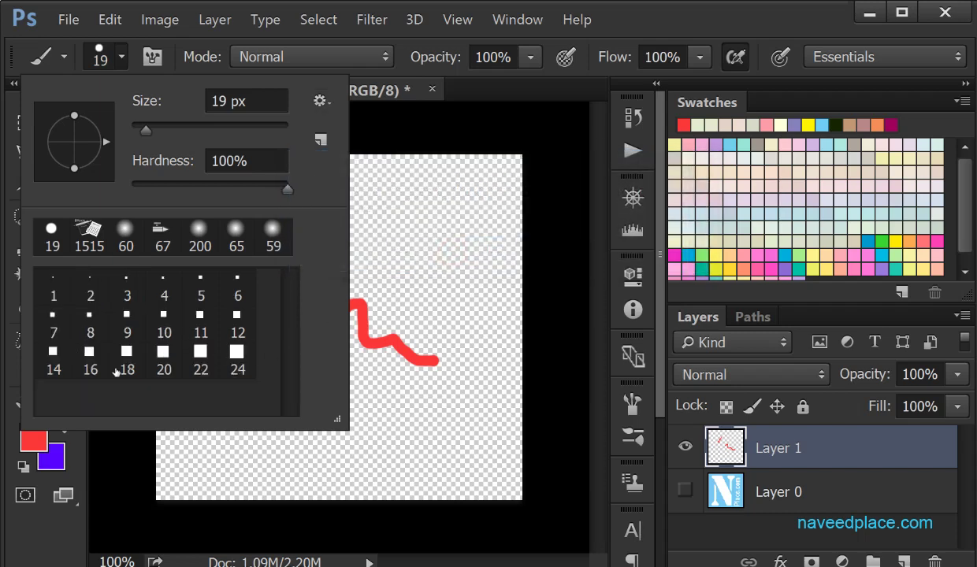
left_click(167, 366)
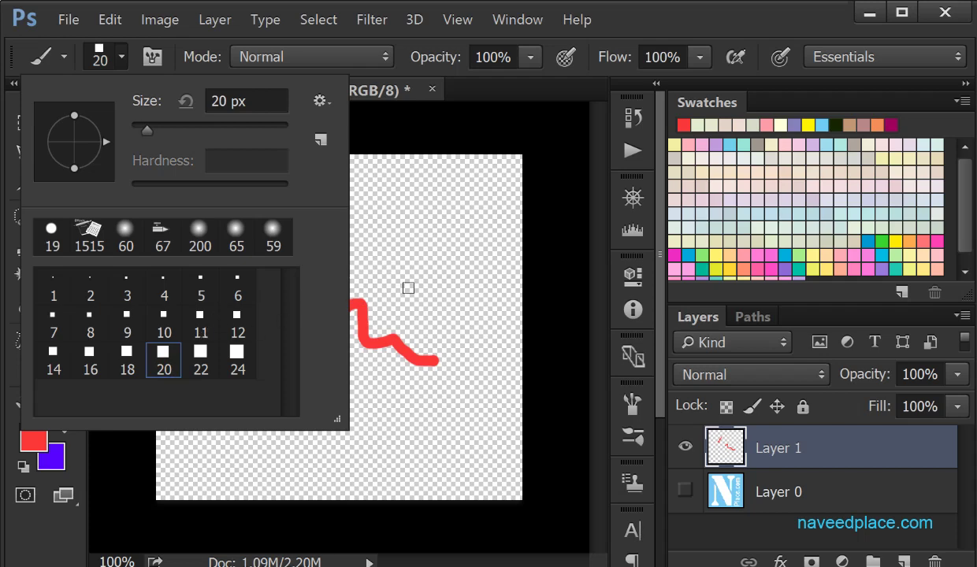
key("Escape")
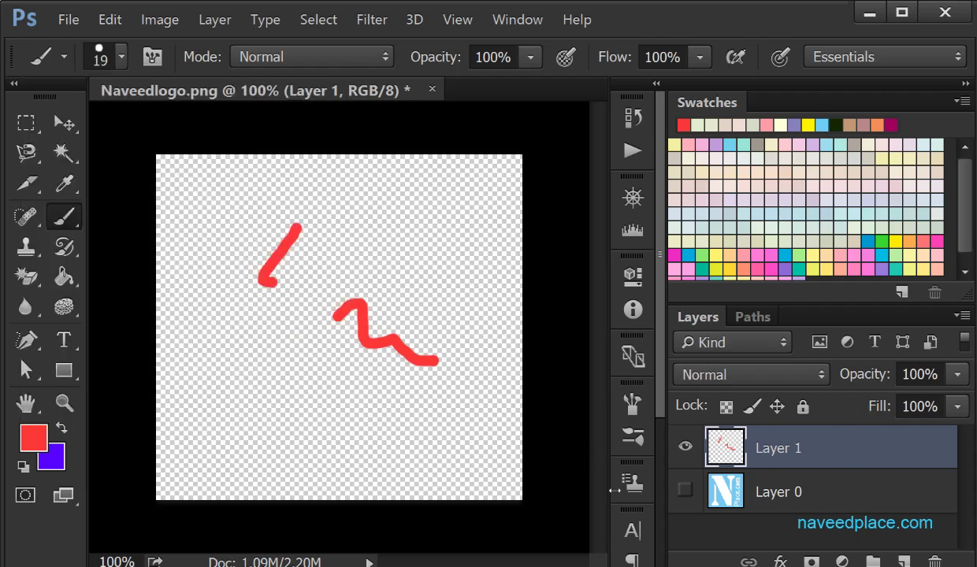
Step: Show and select Layer 0, then undo both red brush strokes
left_click(684, 490)
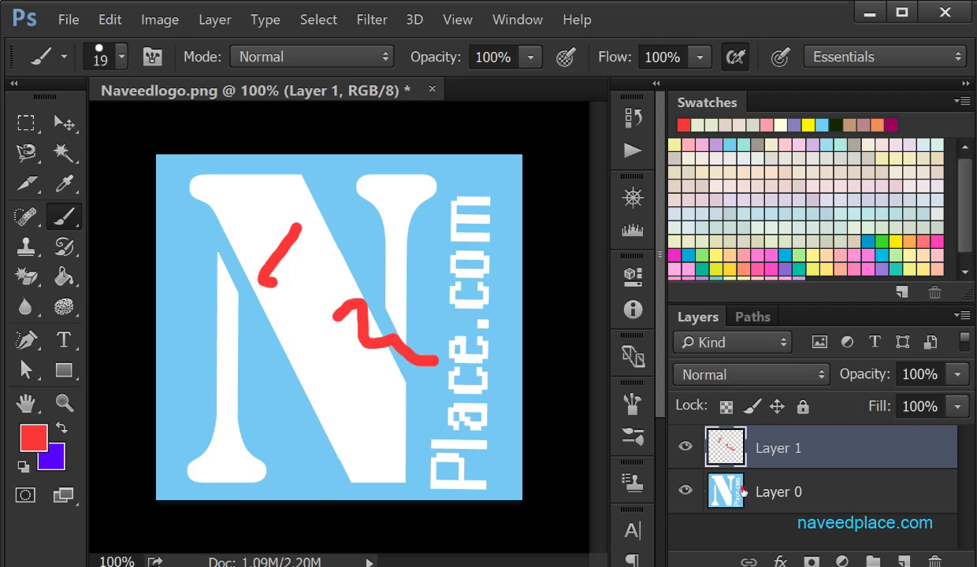
left_click(719, 477)
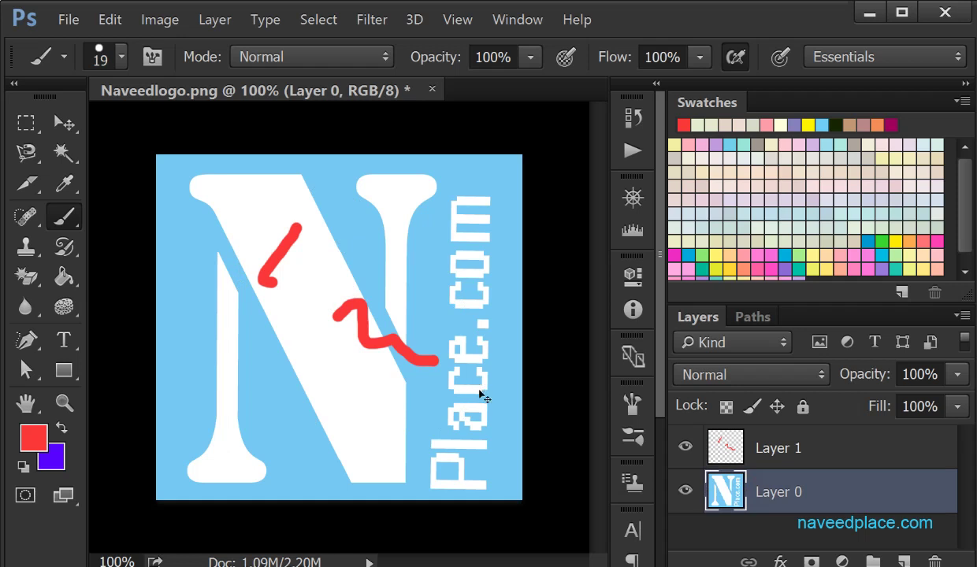
key("ctrl+z")
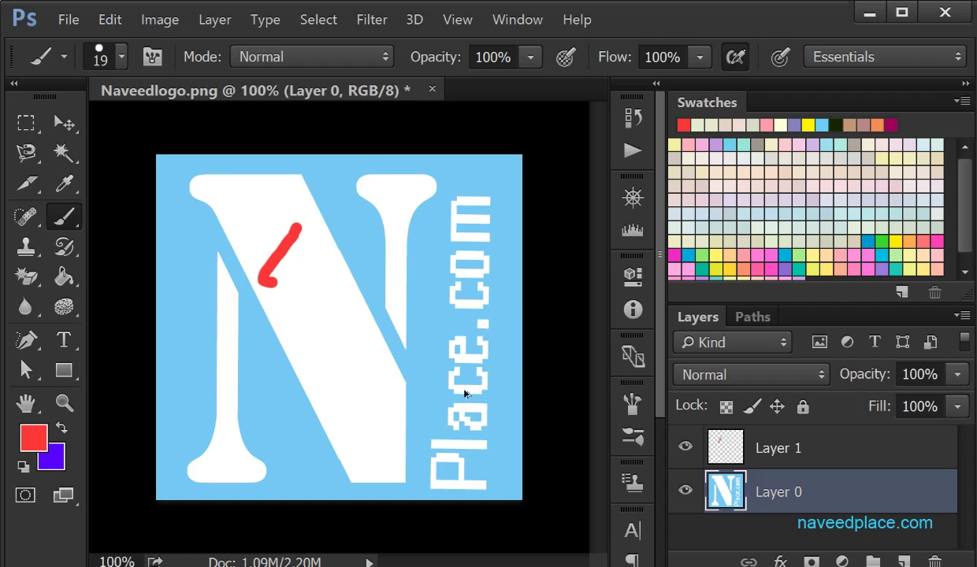
key("ctrl+alt+z")
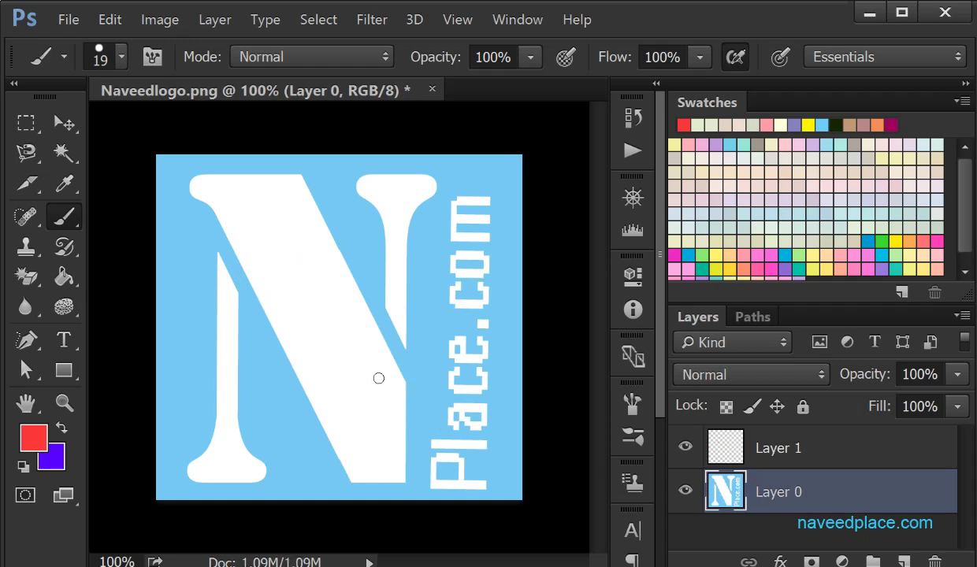
Step: Define the logo as a 635 px brush preset named Naveedlogo.png, then hide Layer 0
left_click(111, 21)
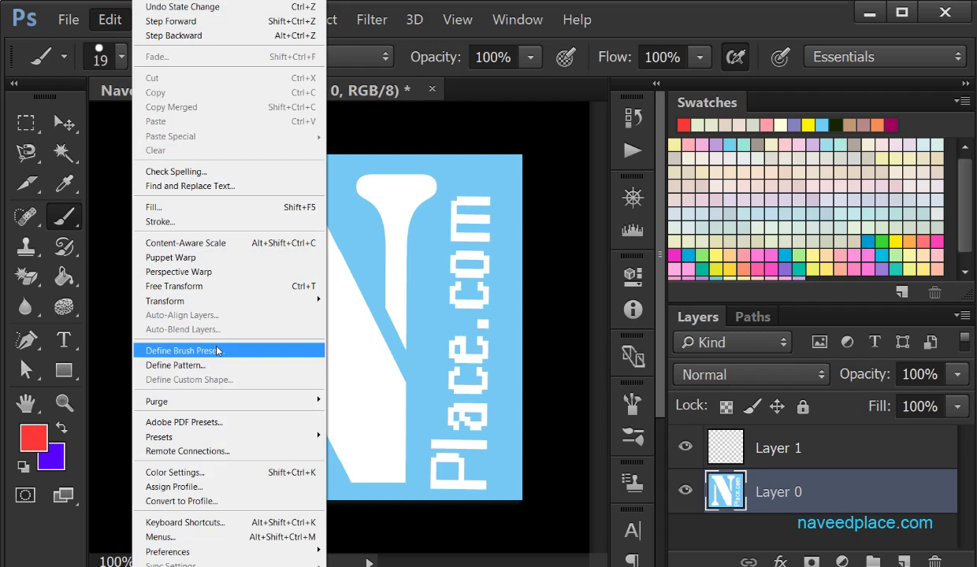
left_click(266, 351)
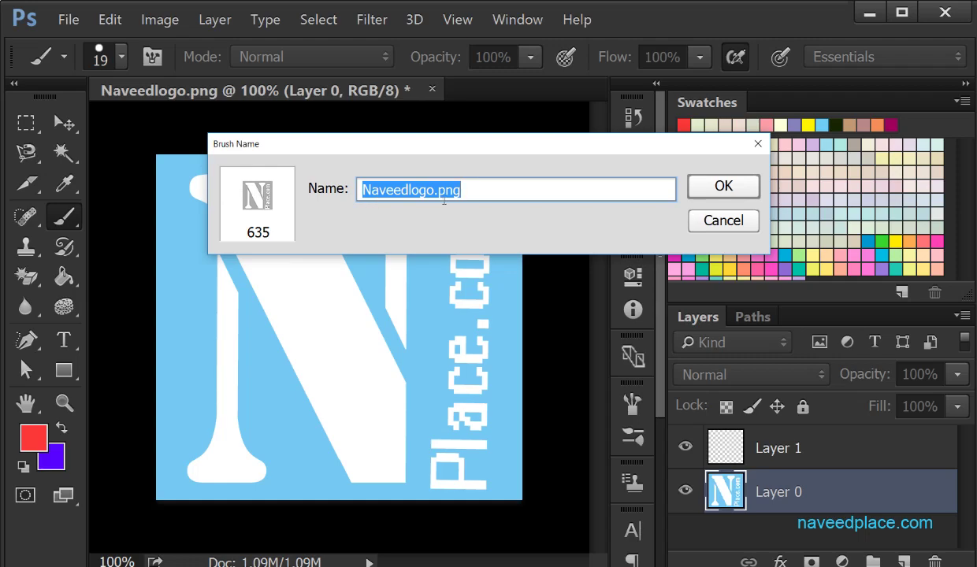
left_click(733, 189)
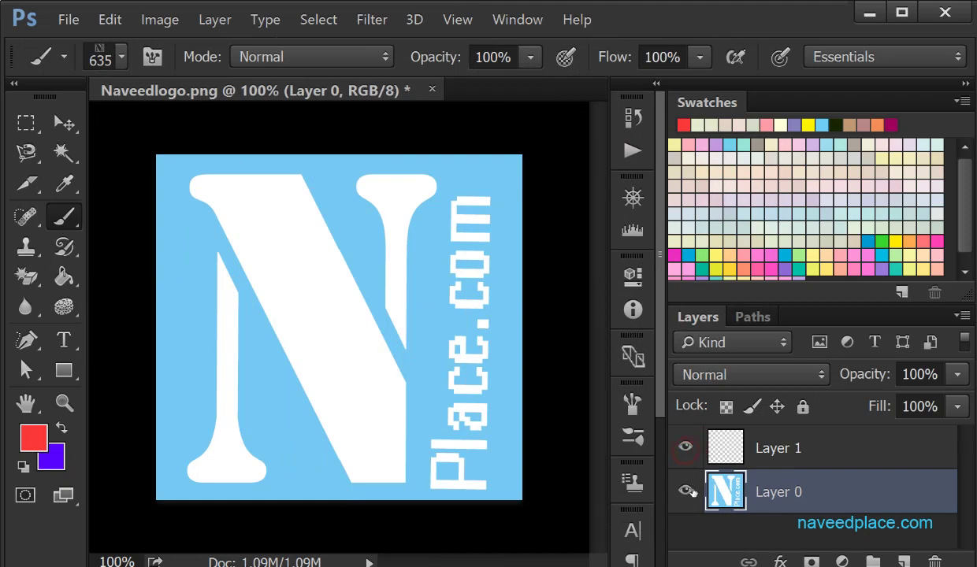
left_click(686, 491)
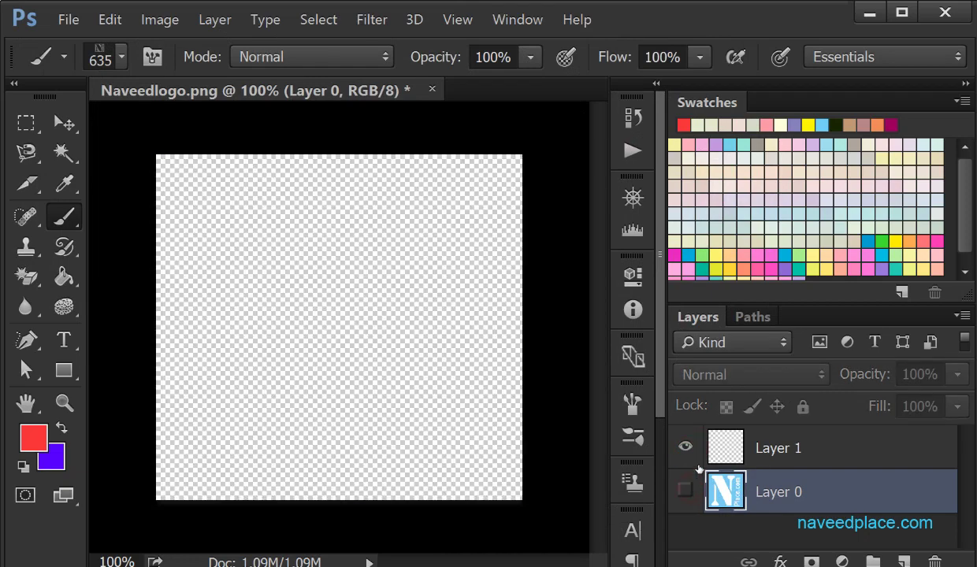
Step: Stamp the 635 px Naveedlogo.png brush repeatedly in red across Layer 1
left_click(803, 456)
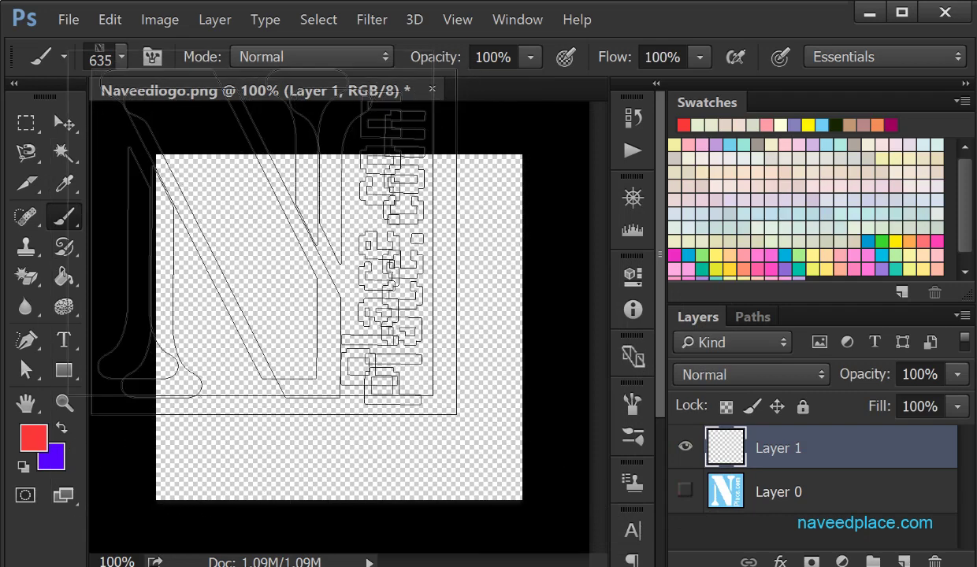
left_click(120, 58)
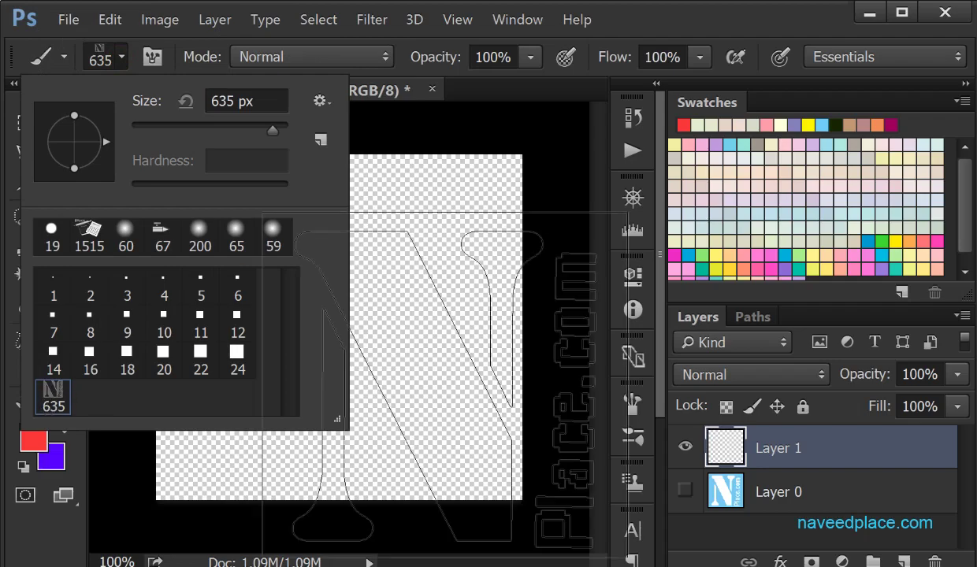
left_click(400, 323)
mouse_move(370, 323)
left_mouse_down()
mouse_move(279, 371)
mouse_move(455, 247)
mouse_move(338, 404)
mouse_move(371, 258)
mouse_move(377, 283)
mouse_move(334, 282)
left_mouse_up()
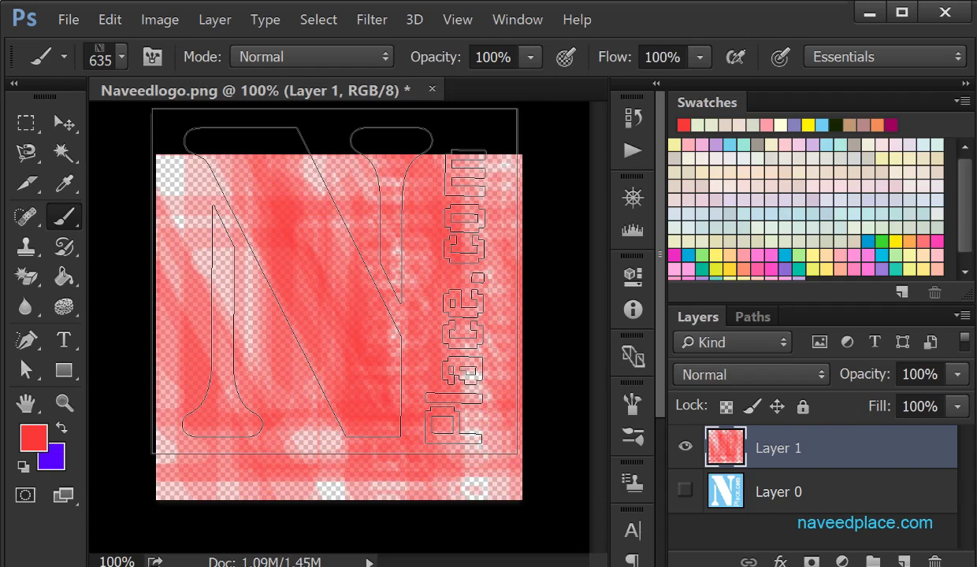
Step: Define the red Layer 1 artwork as a pattern named Naveedlogo.png
left_click(109, 22)
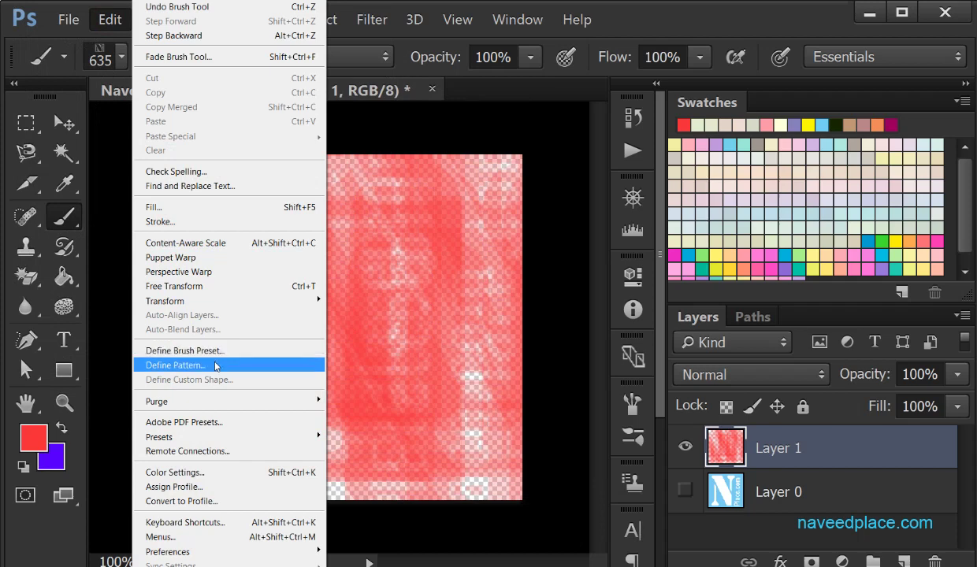
left_click(28, 251)
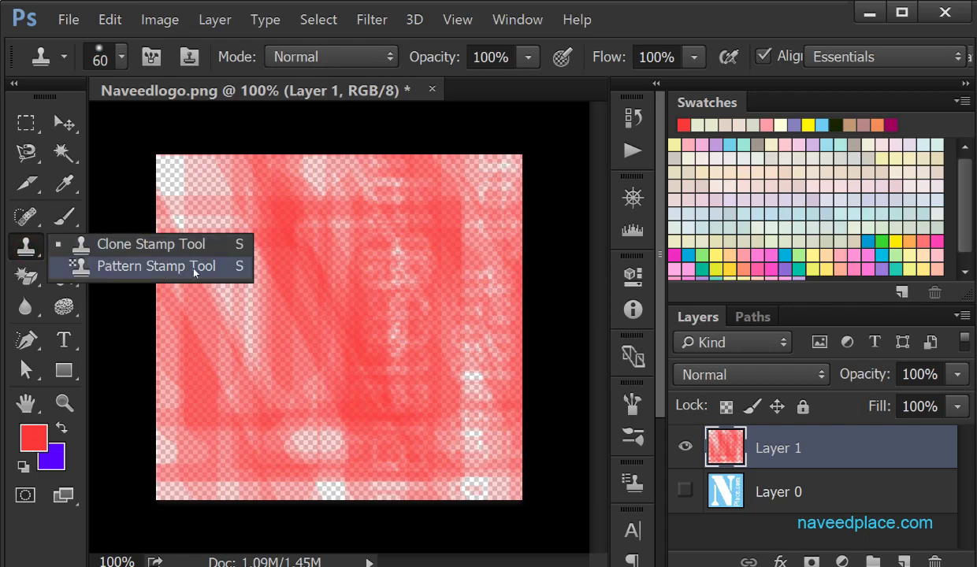
left_click(109, 19)
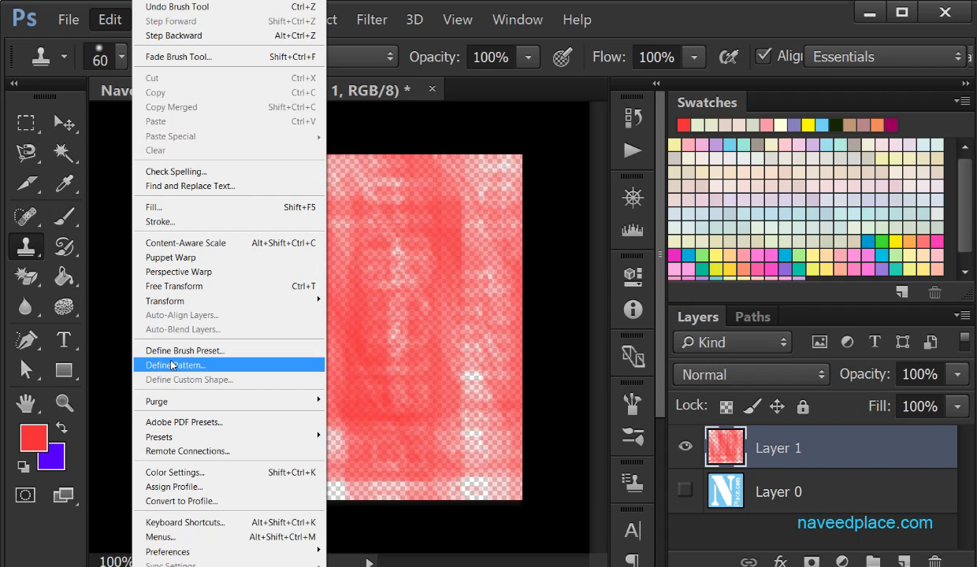
left_click(171, 364)
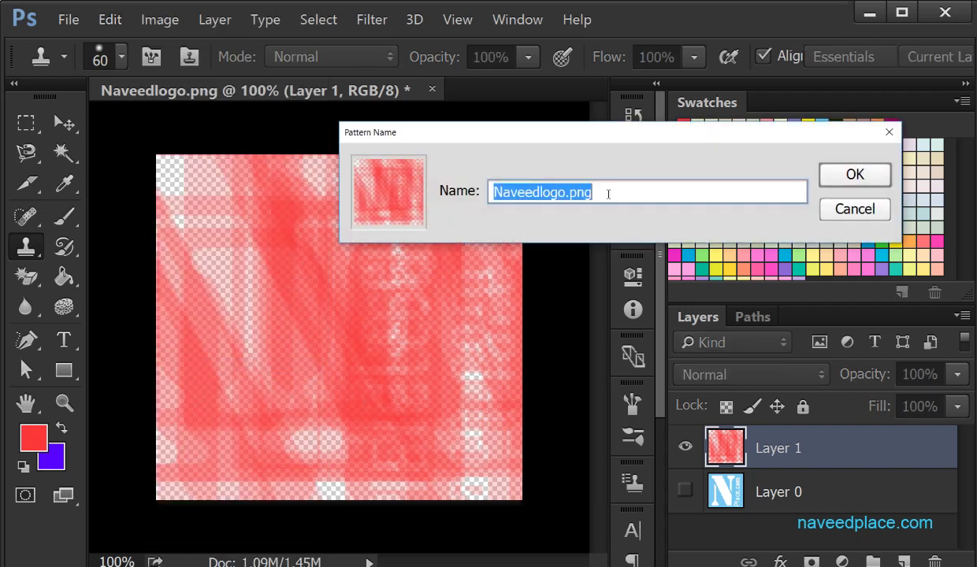
left_click(855, 175)
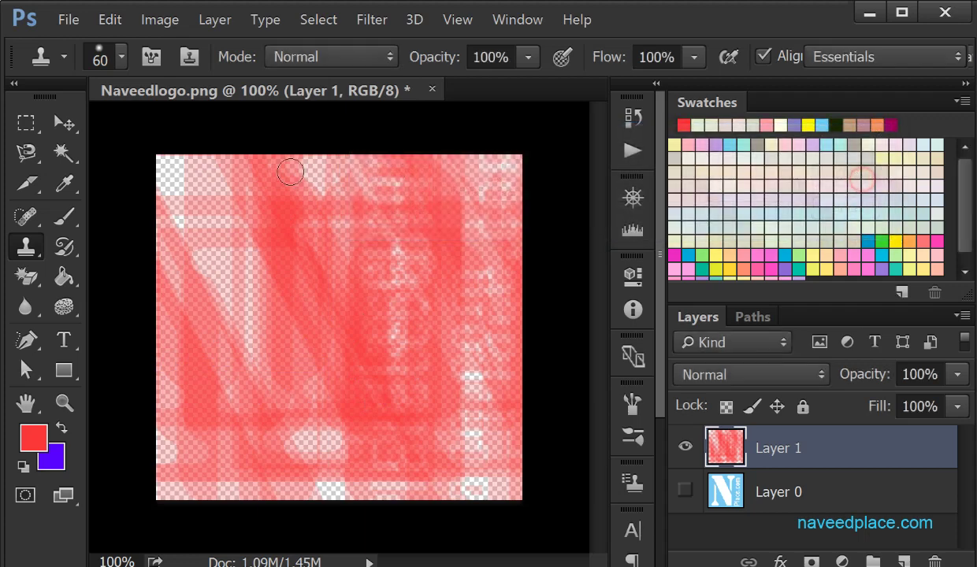
left_click(26, 248)
Step: Paint the red Naveedlogo.png pattern over the canvas top and left with the Pattern Stamp Tool
left_click(129, 266)
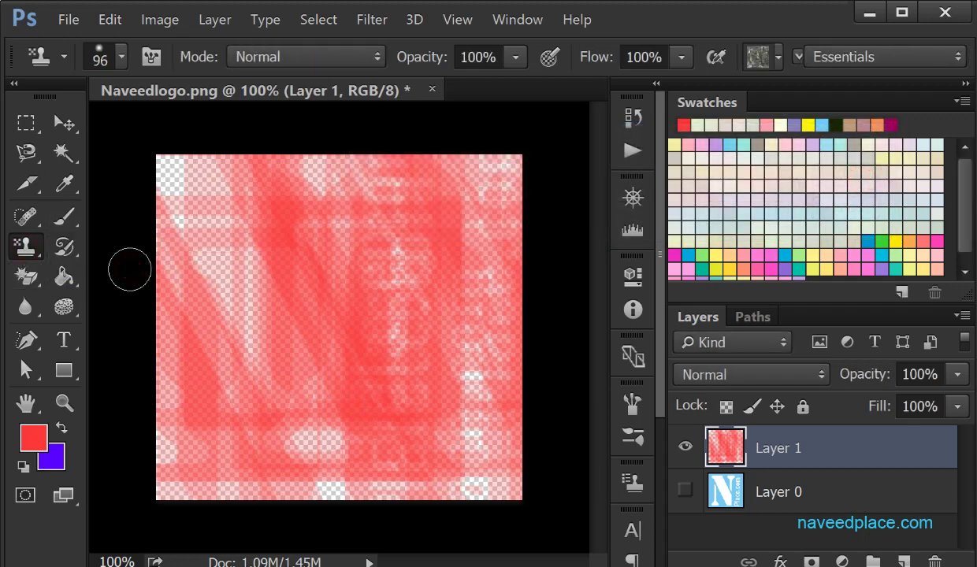
left_click(754, 59)
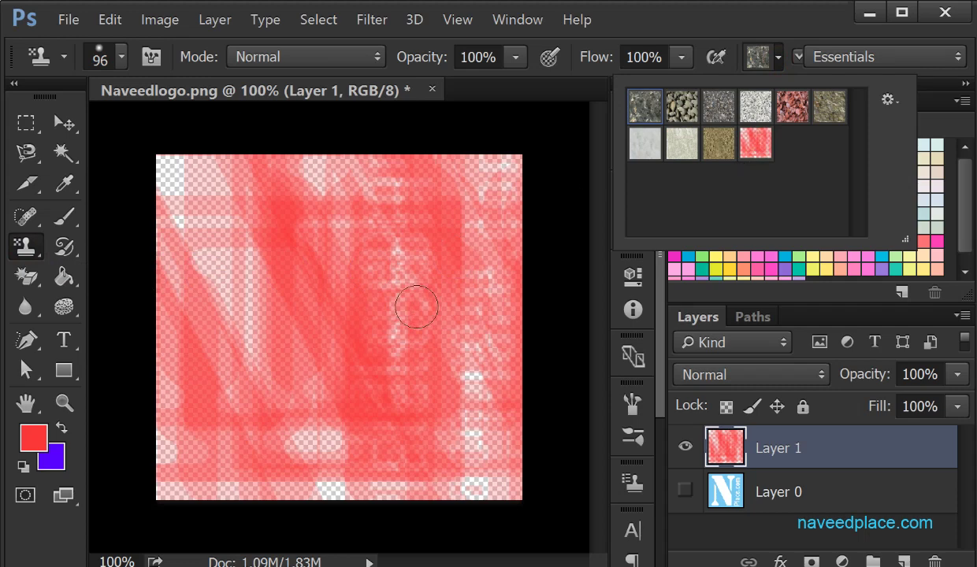
left_click(747, 142)
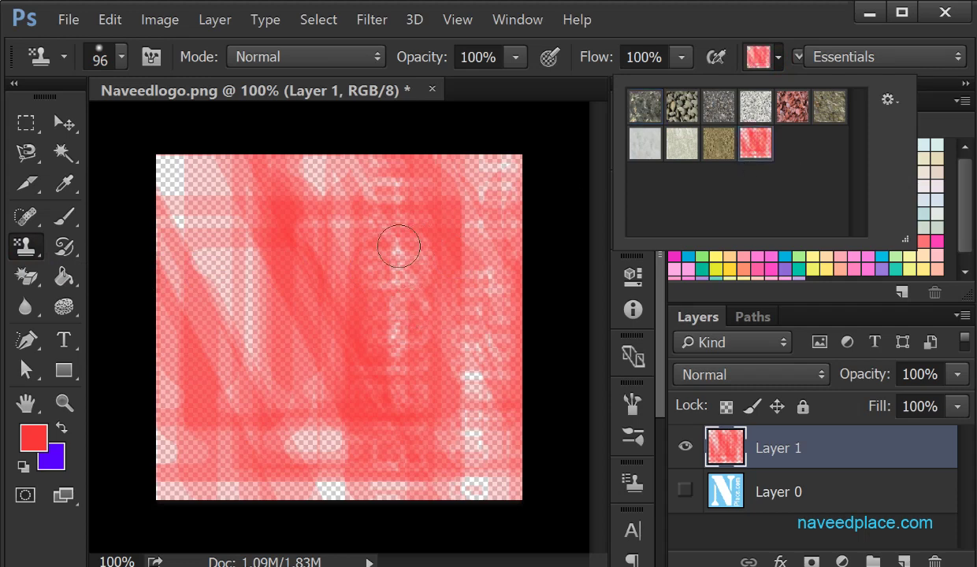
left_click(380, 244)
mouse_move(337, 302)
left_mouse_down()
mouse_move(211, 195)
mouse_move(207, 174)
mouse_move(354, 186)
mouse_move(205, 299)
left_mouse_up()
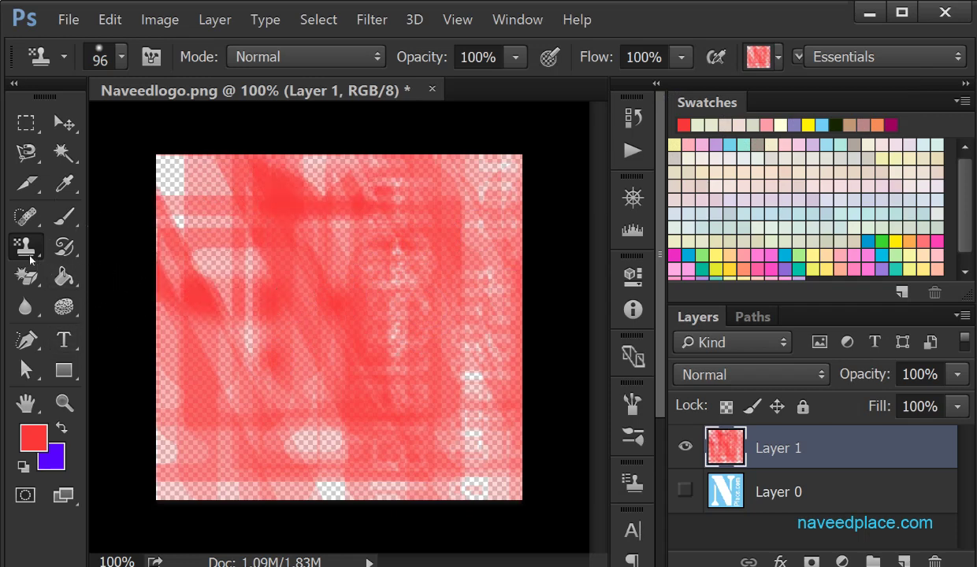
left_click(110, 18)
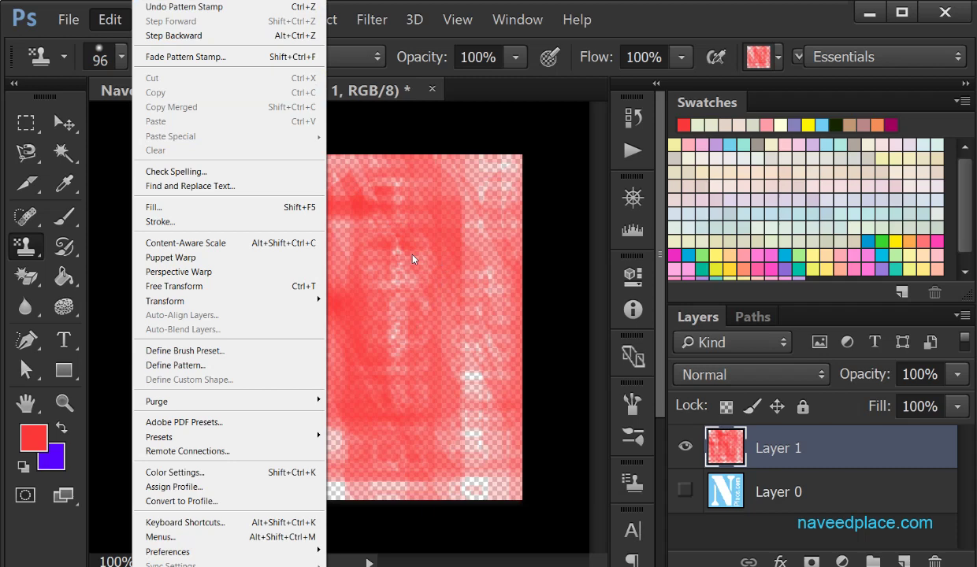
Step: Step back the pattern strokes with three Alt+Ctrl+Z undos
left_click(413, 259)
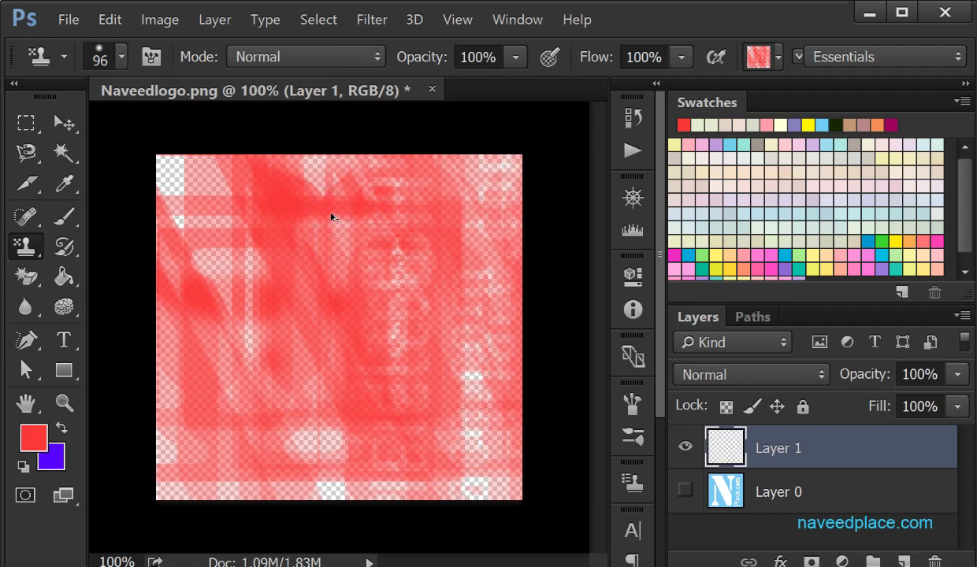
key("ctrl+alt+z")
key("ctrl+alt+z")
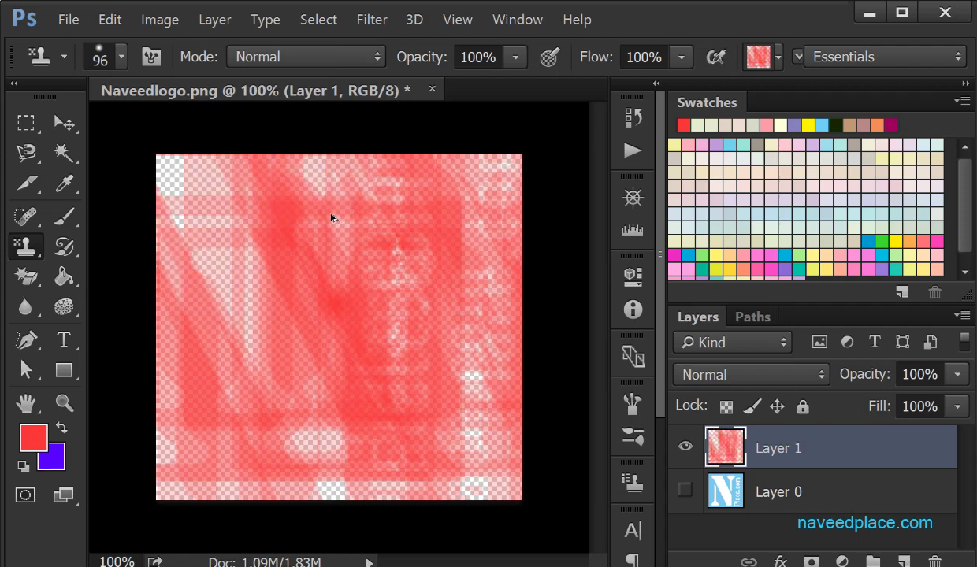
key("ctrl+alt+z")
key("ctrl+alt+z")
key("ctrl+alt+z")
key("ctrl+alt+z")
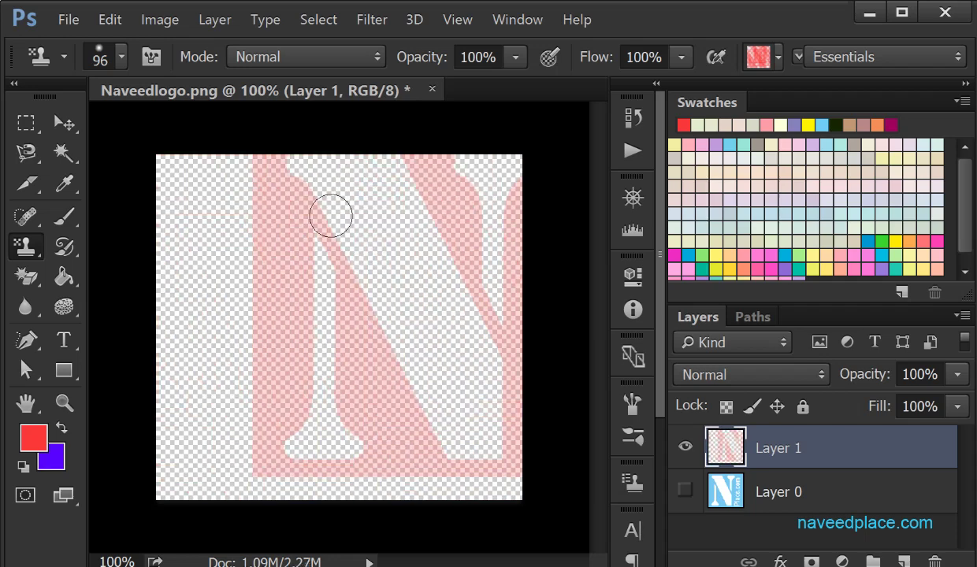
key("ctrl+alt+z")
key("ctrl+alt+z")
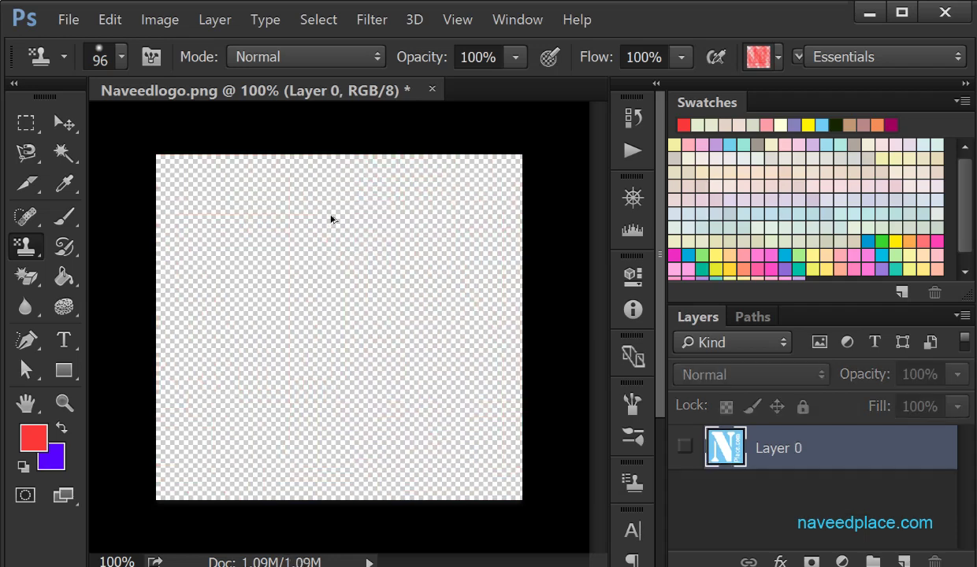
Step: Show Layer 0 again and purge all undo and history memory with Edit > Purge > All
left_click(685, 446)
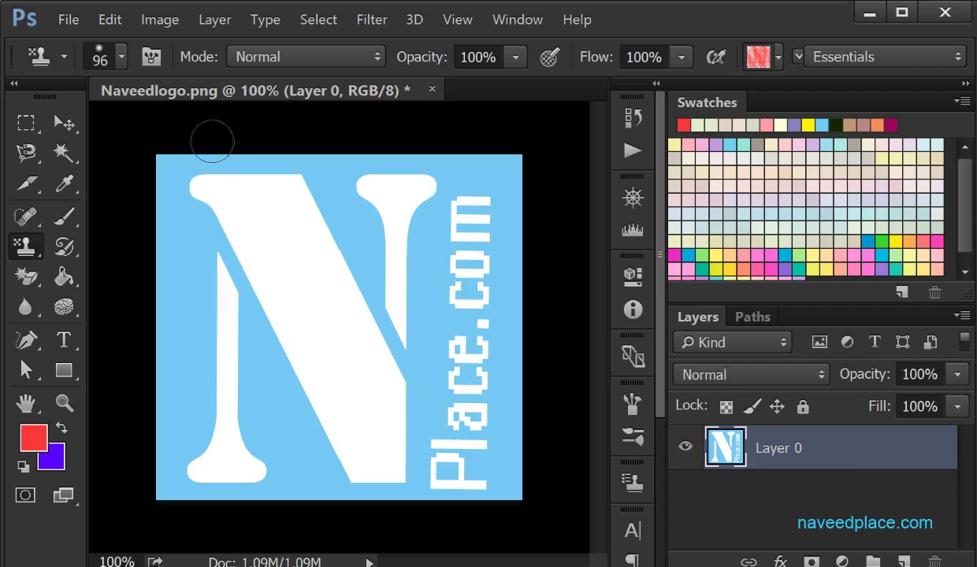
left_click(110, 19)
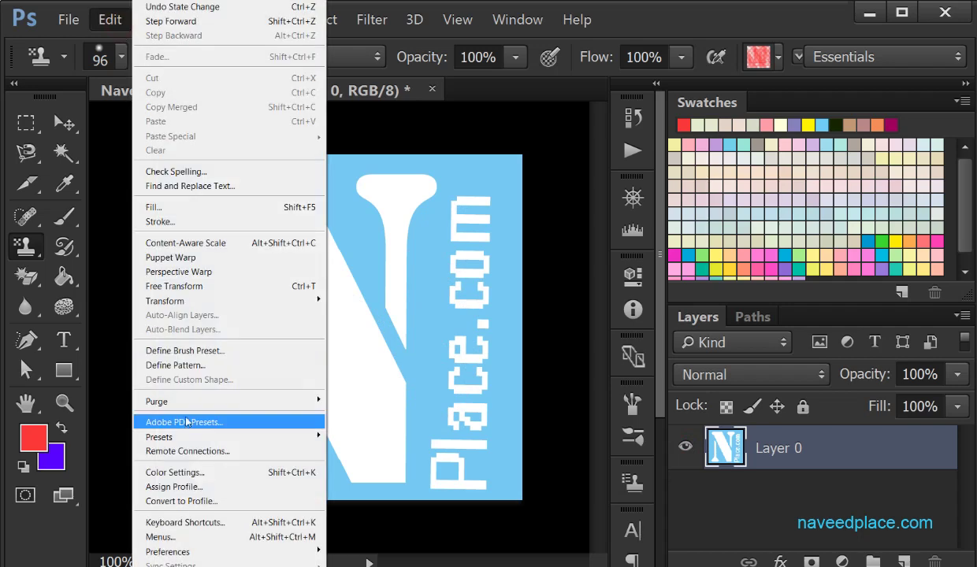
mouse_move(189, 401)
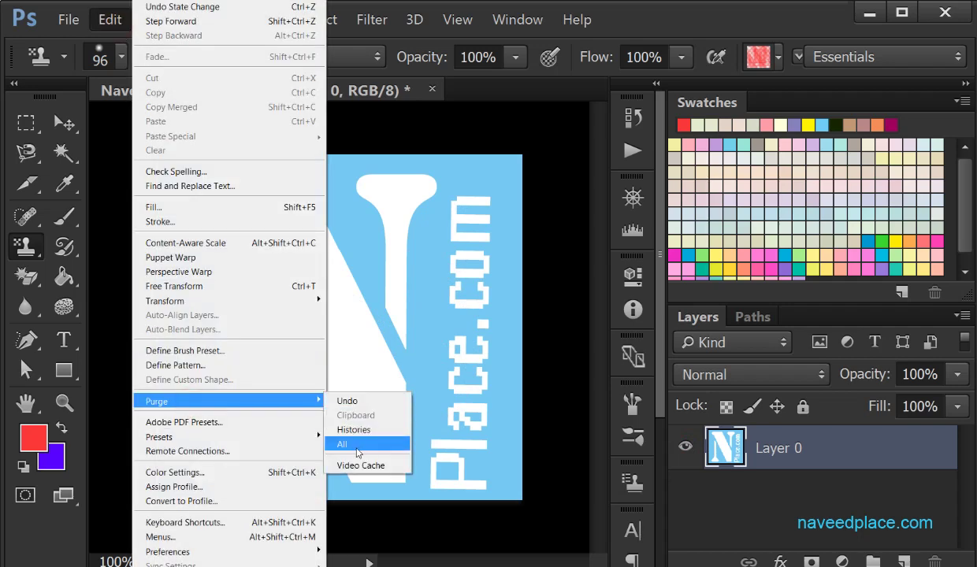
left_click(363, 446)
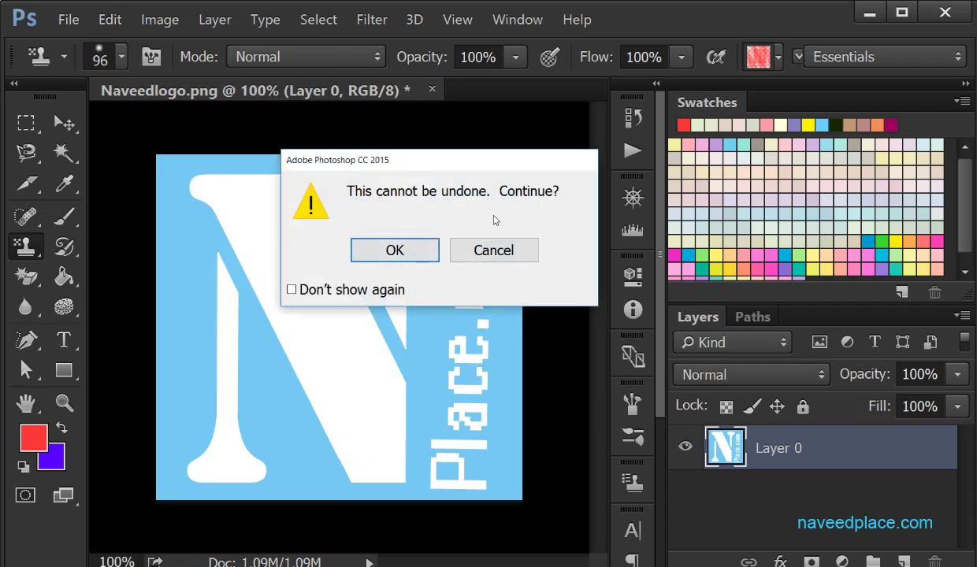
left_click(405, 249)
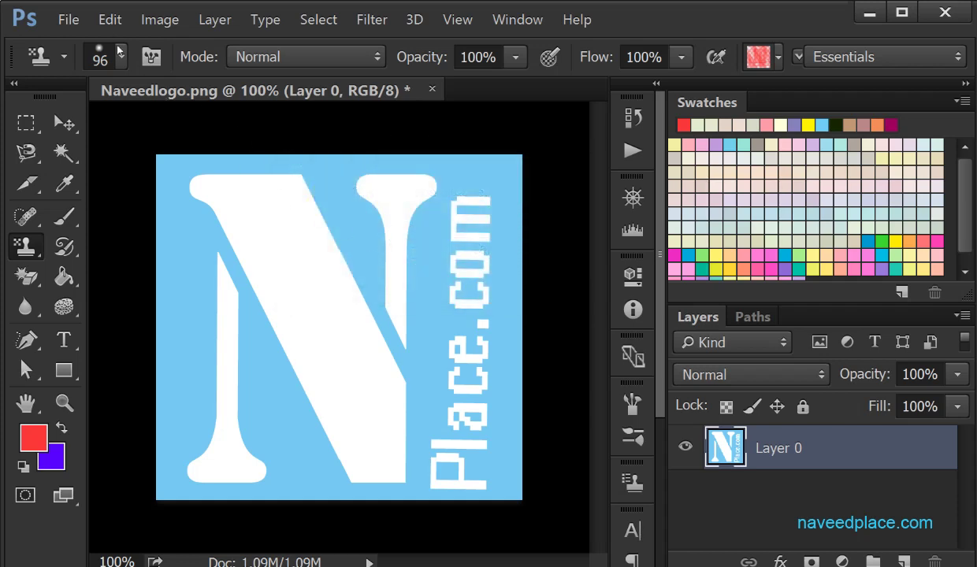
left_click(109, 19)
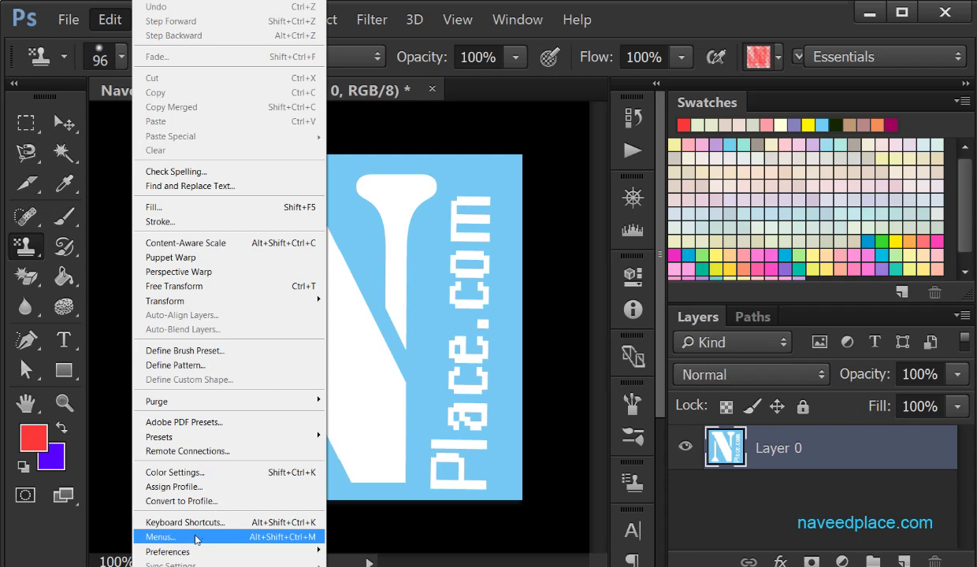
Step: Hide File > New in the Menus dialog and confirm it's gone from the File menu
left_click(69, 20)
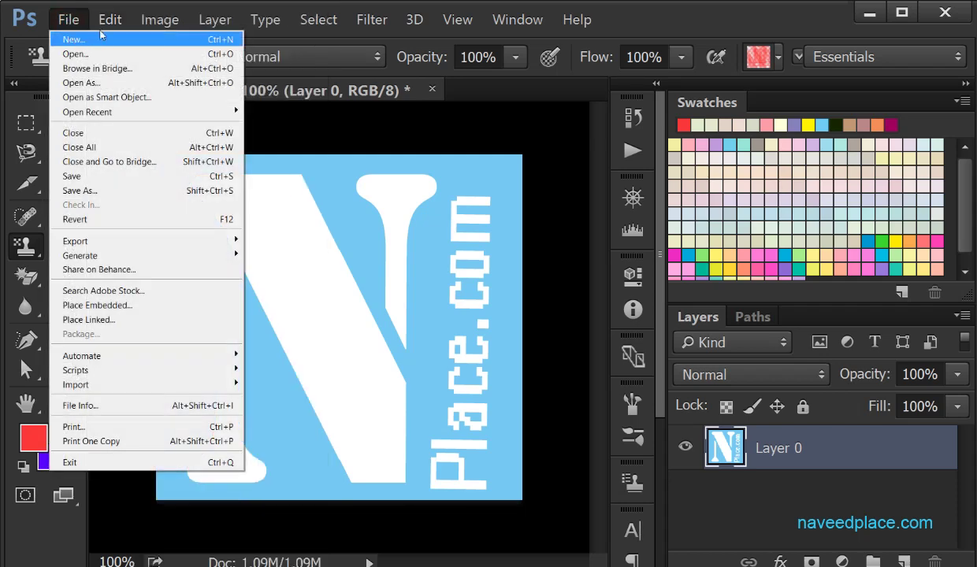
left_click(181, 539)
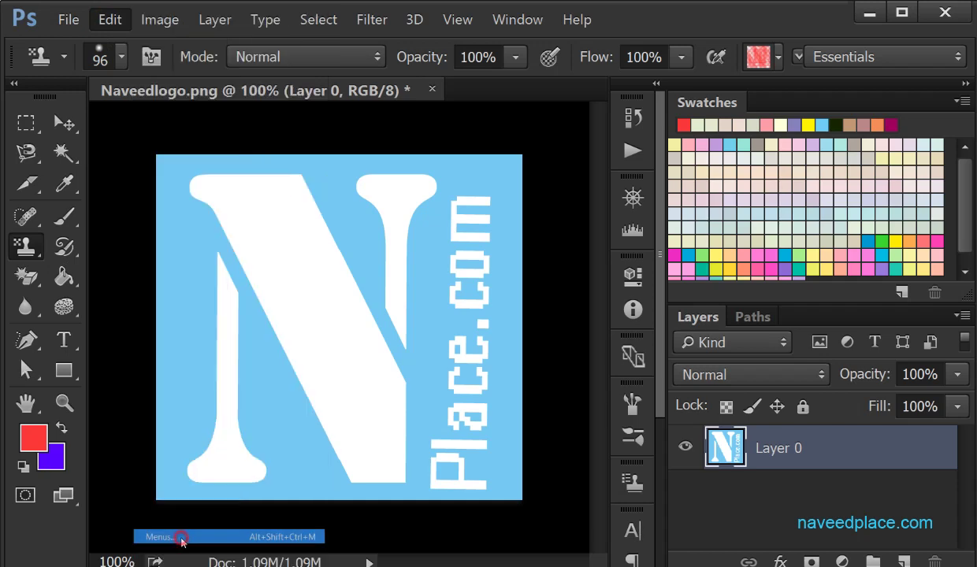
left_click(67, 182)
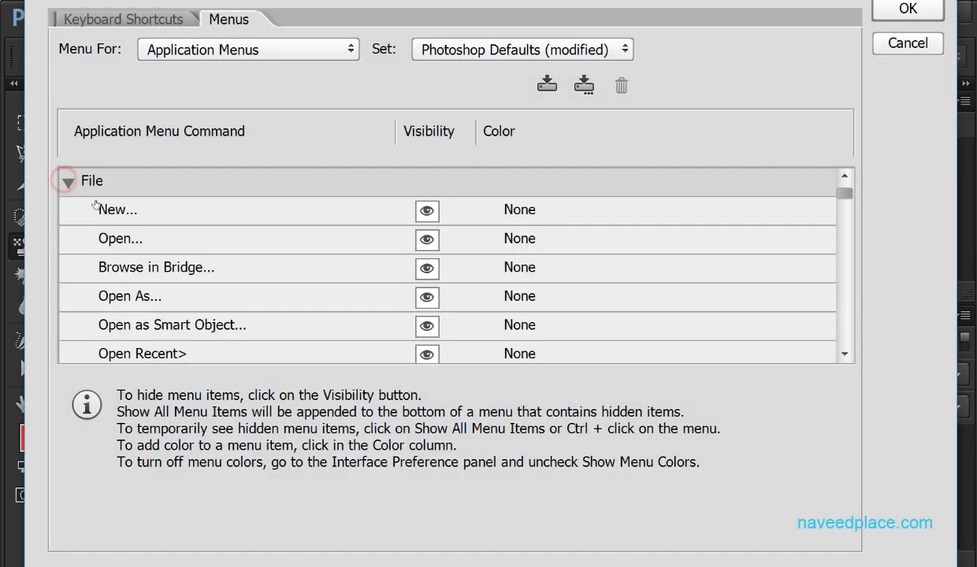
left_click(118, 209)
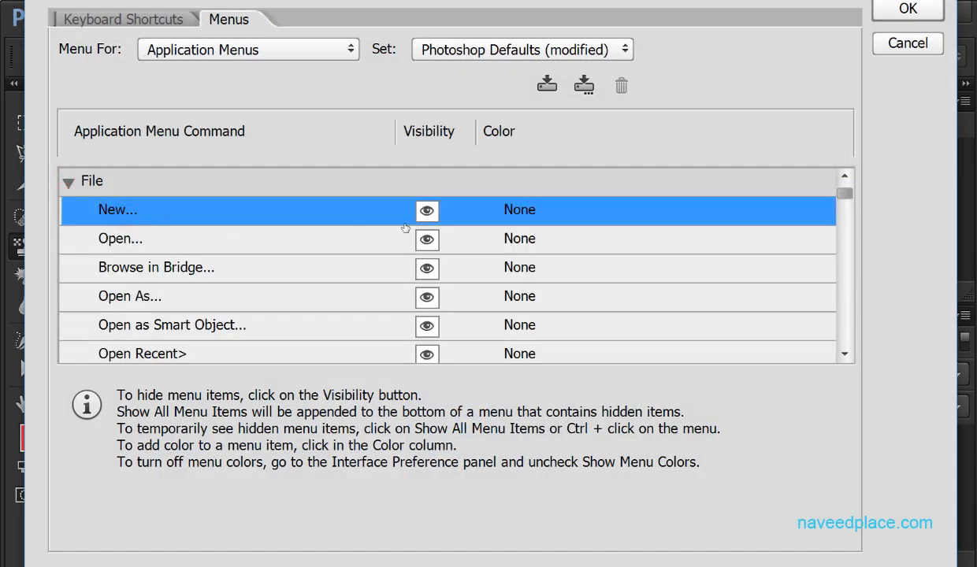
left_click(427, 211)
left_click(914, 10)
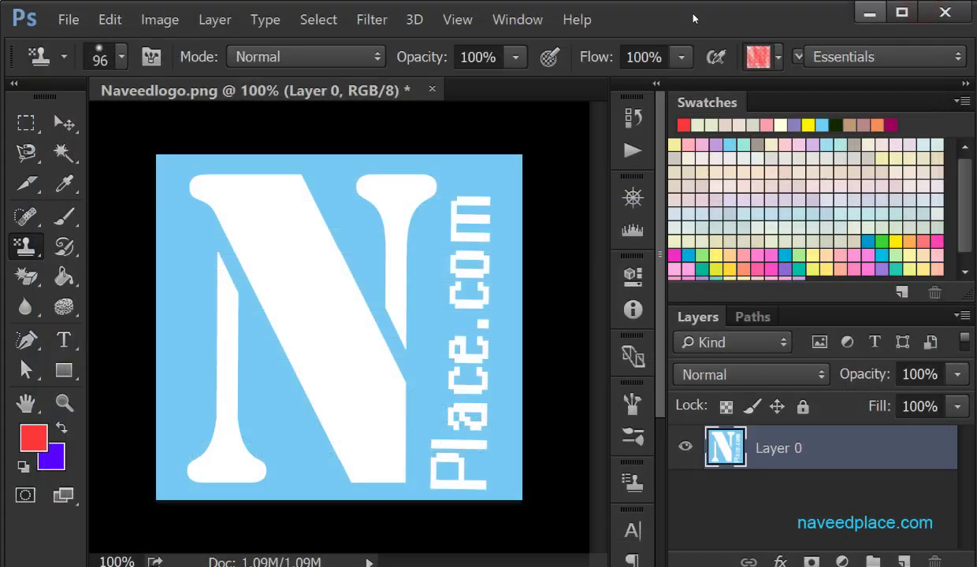
left_click(82, 23)
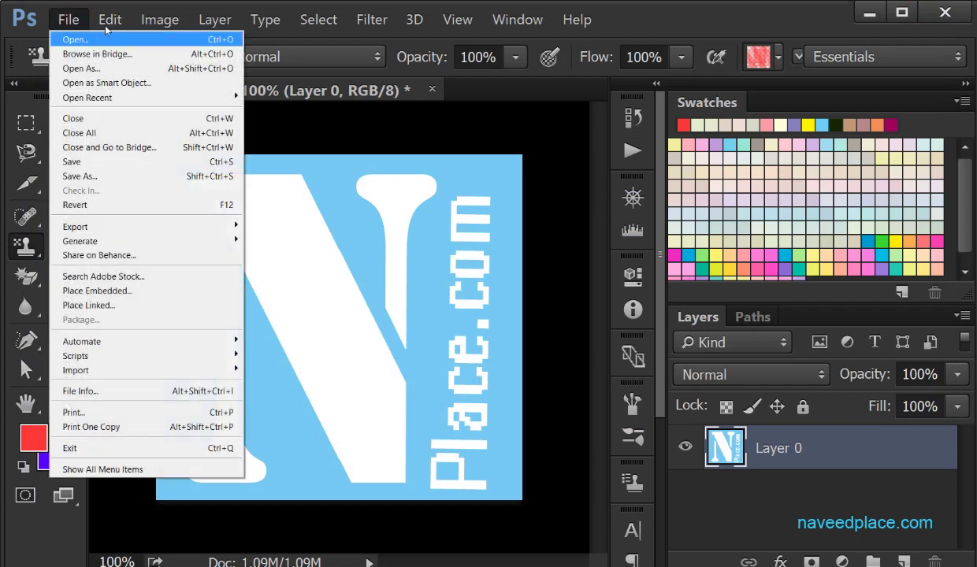
mouse_move(110, 20)
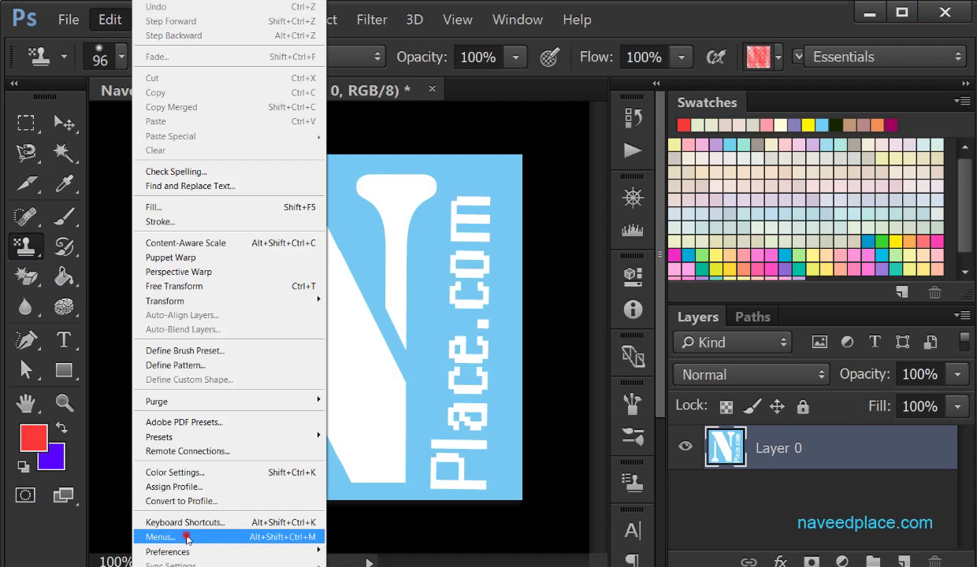
Step: Restore the eye icon for File > New in the Menus settings and confirm New appears
left_click(187, 538)
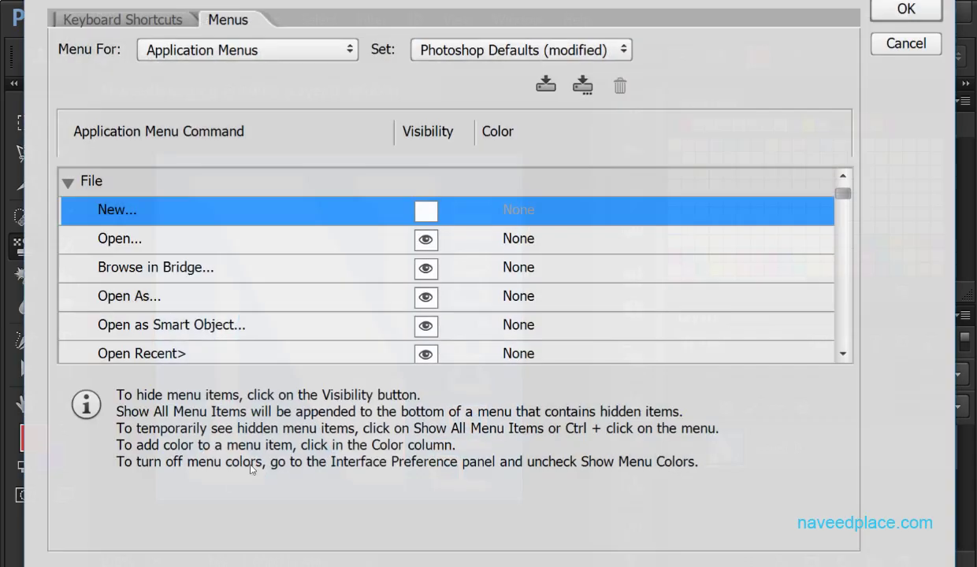
left_click(422, 213)
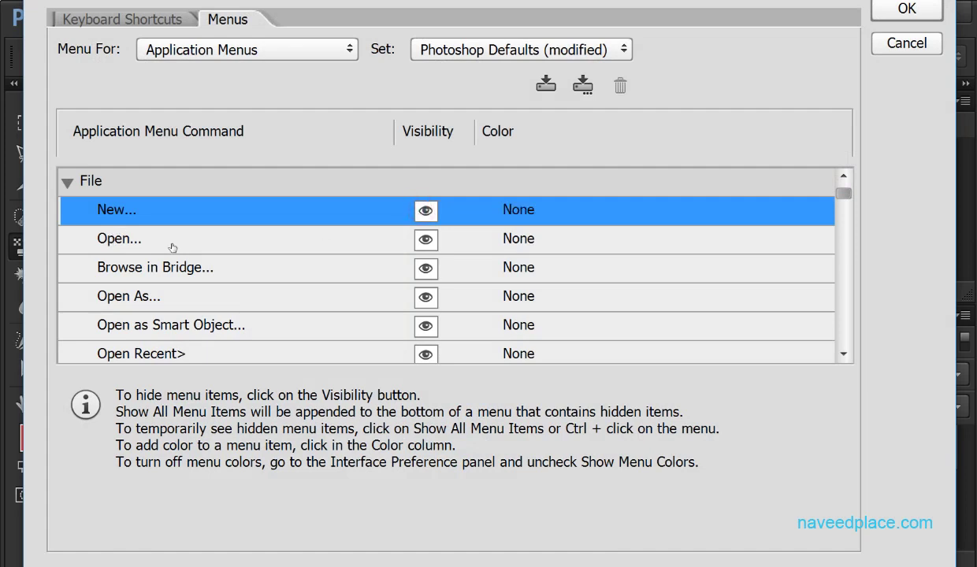
scroll(225, 299, "down", 1)
scroll(225, 295, "up", 1)
left_click(907, 9)
left_click(70, 24)
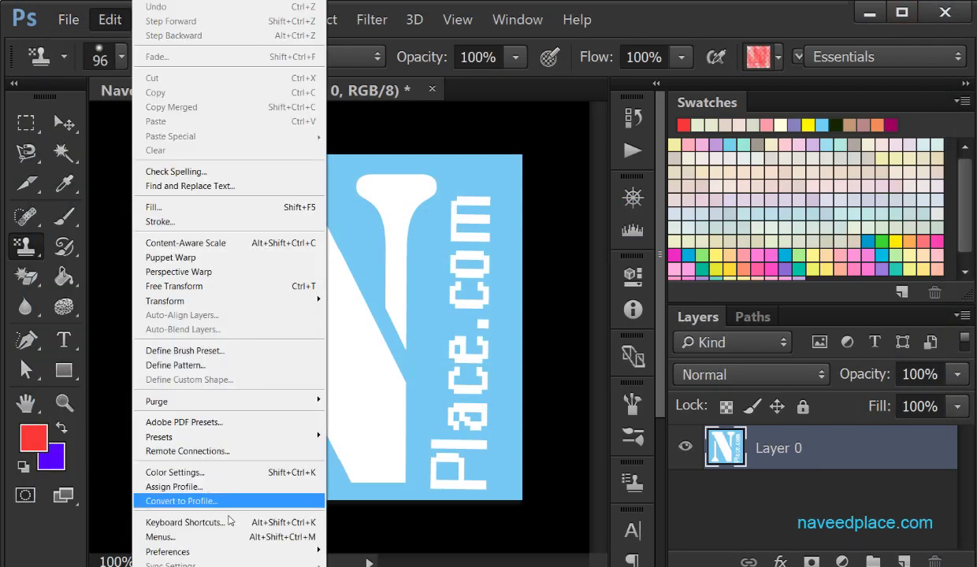
mouse_move(168, 552)
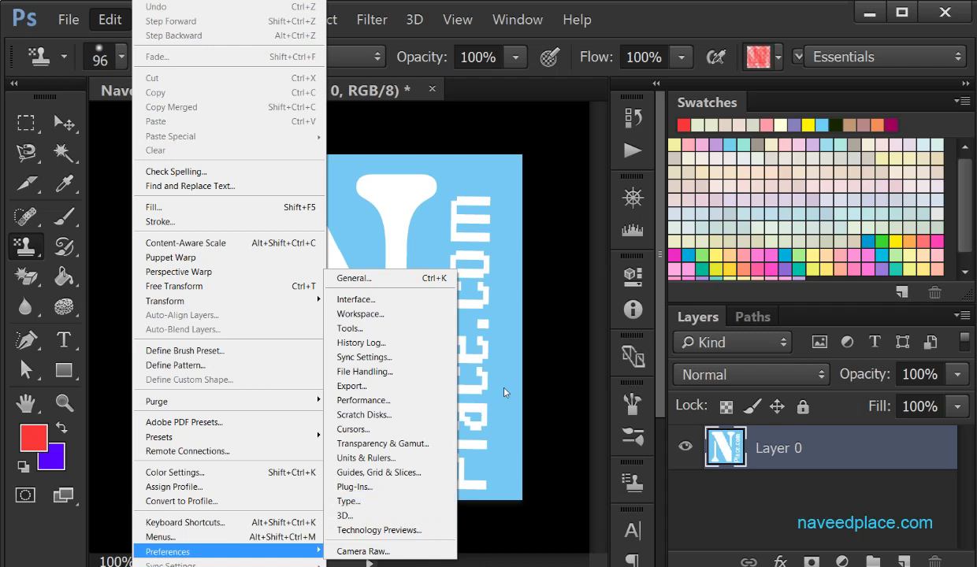
Step: Dismiss the open Edit > Preferences menu, returning to the Naveedlogo.png canvas
left_click(492, 314)
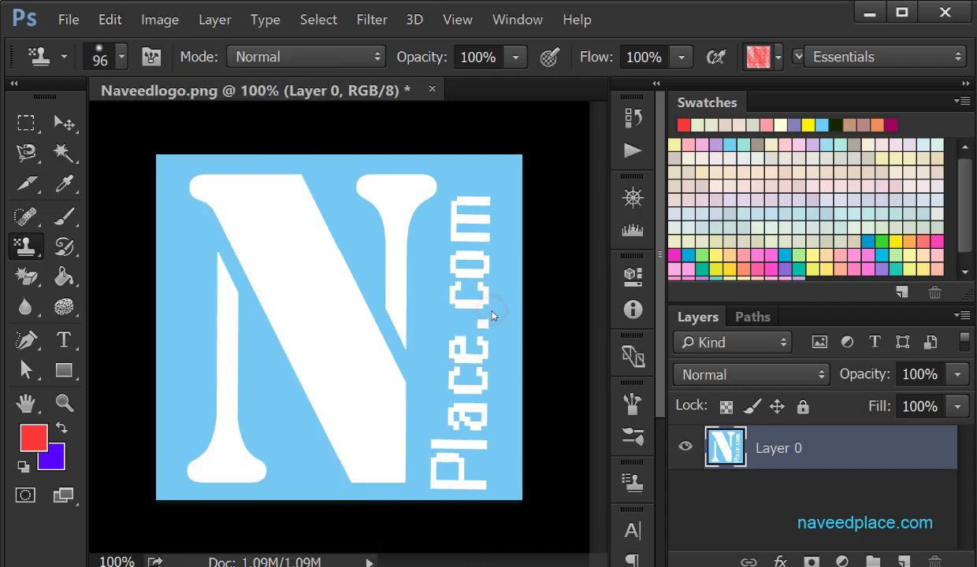